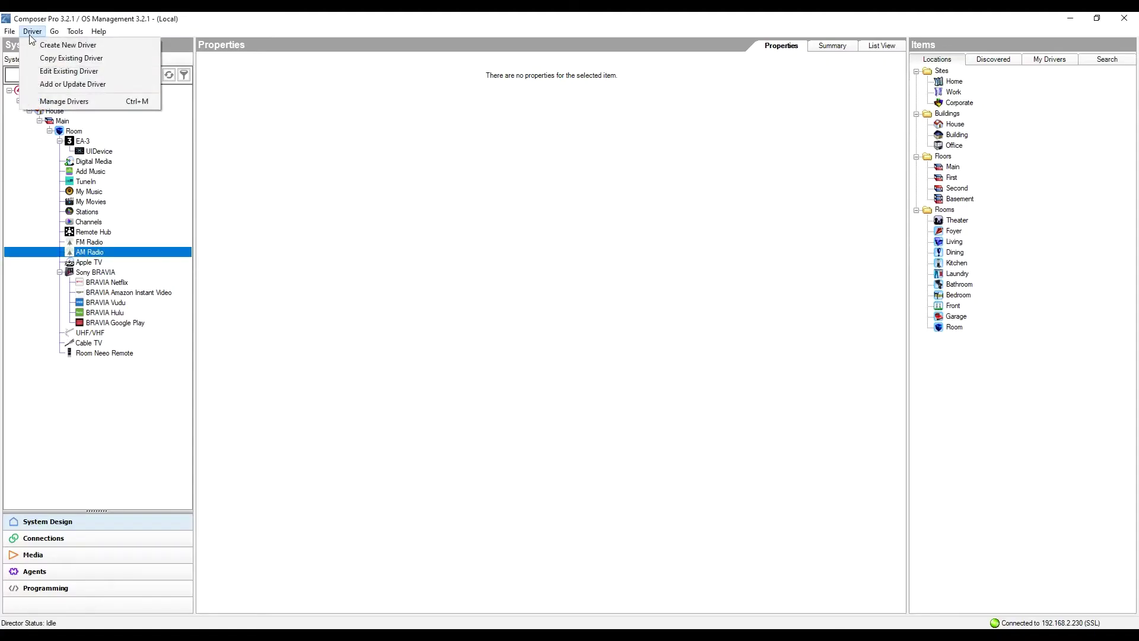
- Install the KEF_LS50_II.c4z driver file, overwriting the existing version of the driver
click(45, 81)
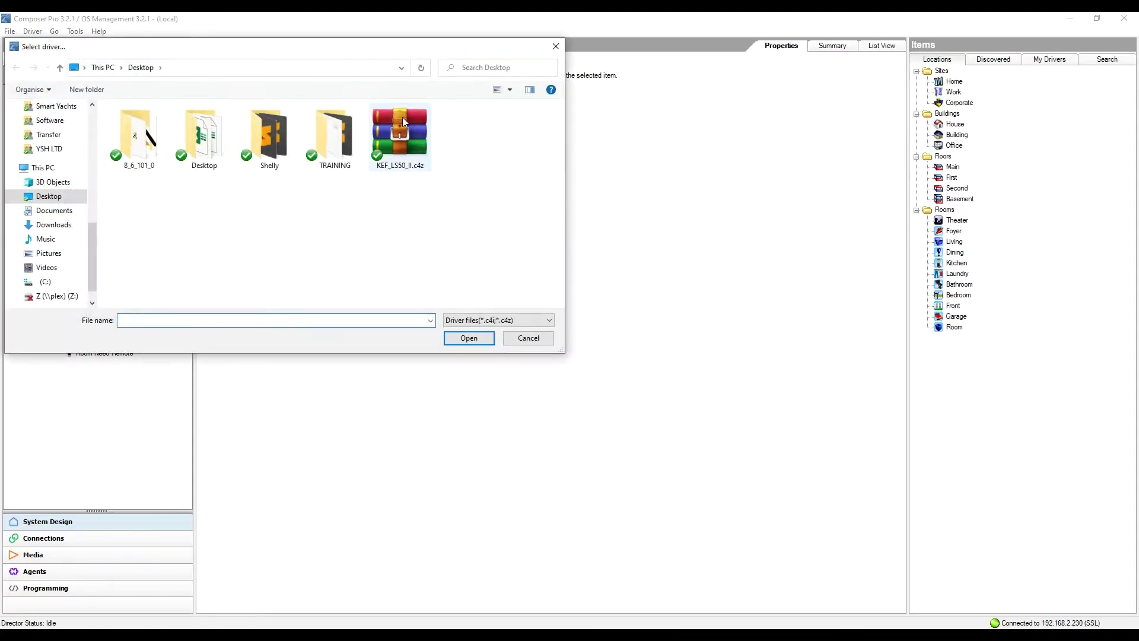
click(397, 134)
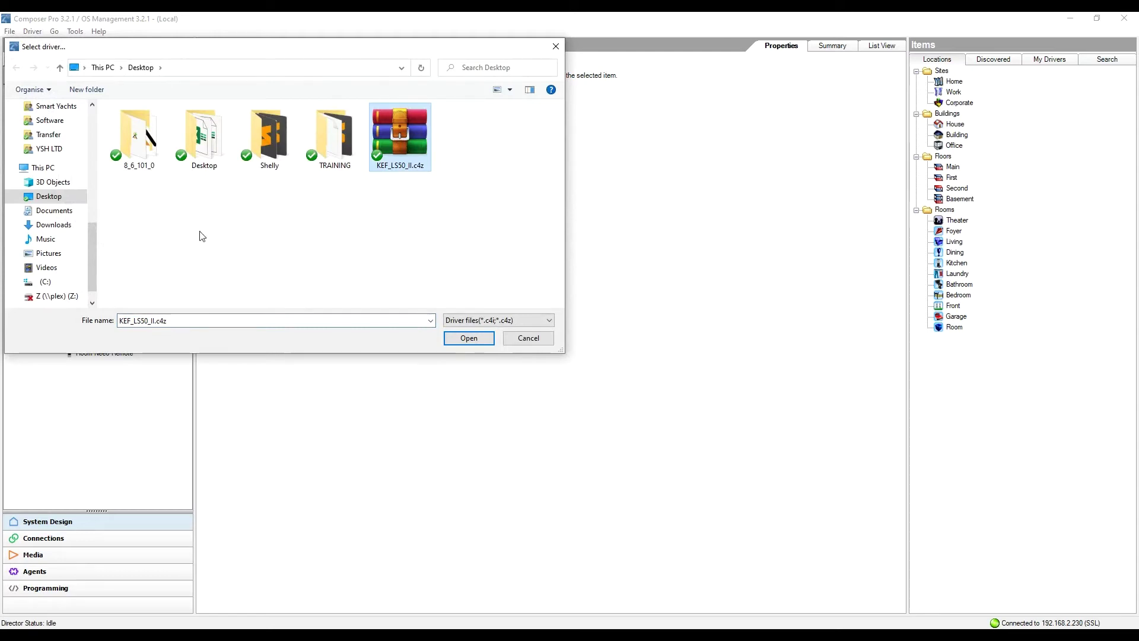
click(466, 338)
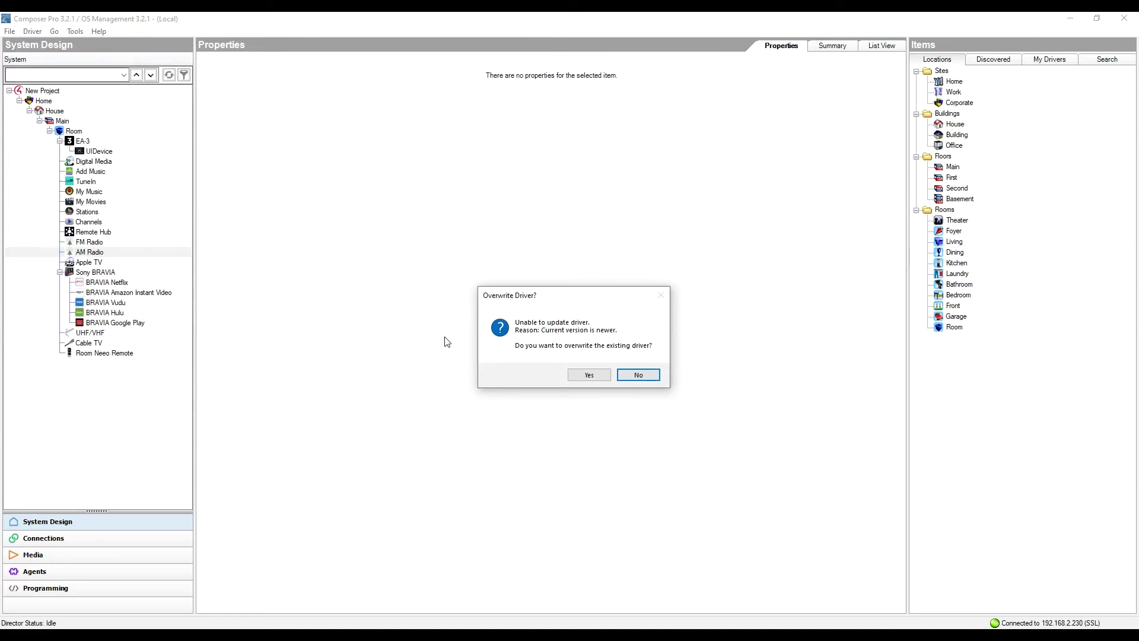
click(590, 375)
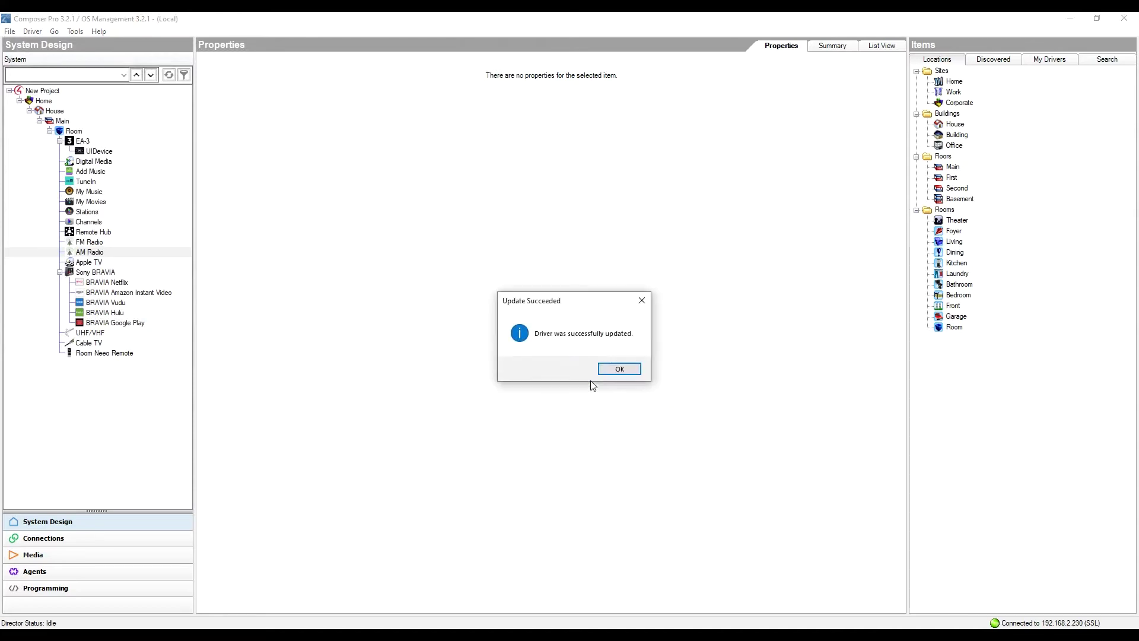
click(621, 372)
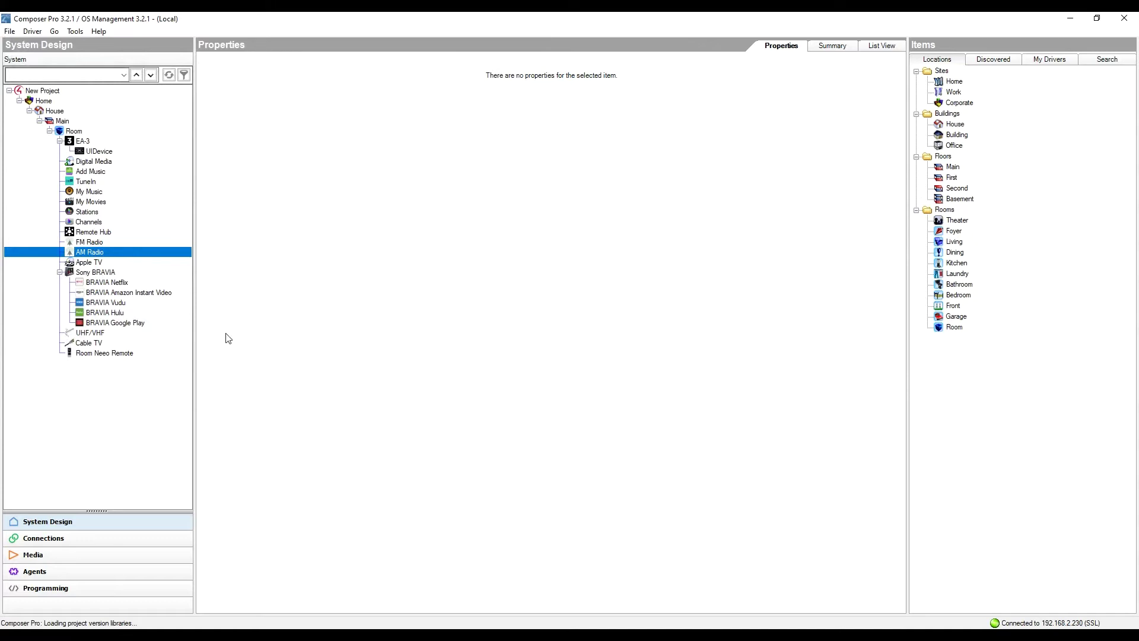
- Search drivers for 'kef ls50' and add the Intrinsic Dev KEF LS50 Wireless II IP Driver to the Room
click(1084, 60)
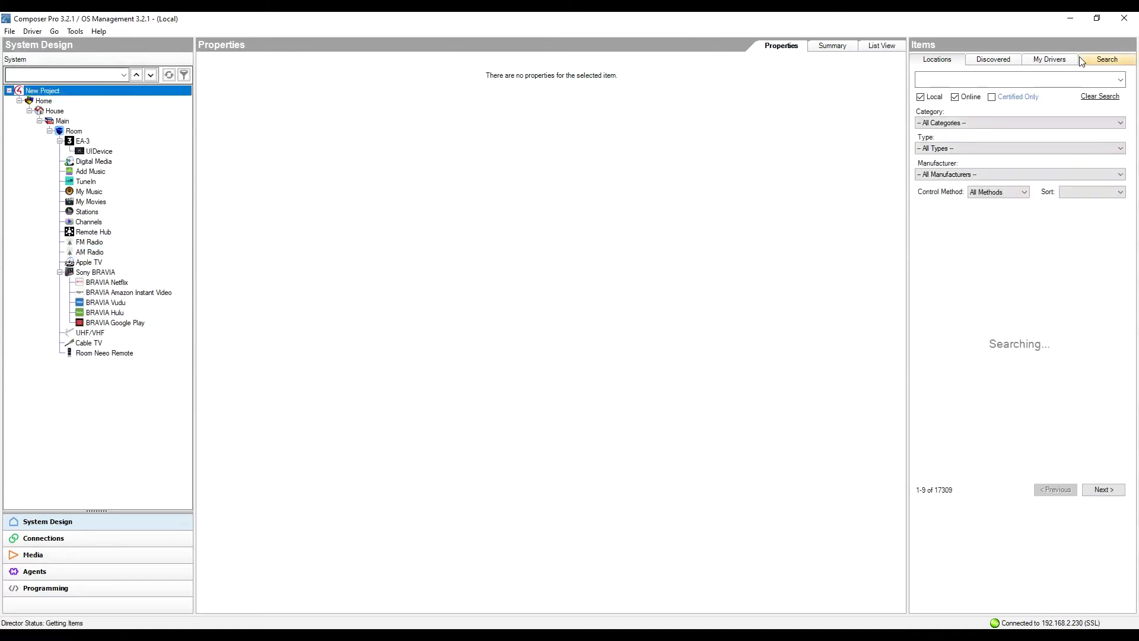
click(1019, 81)
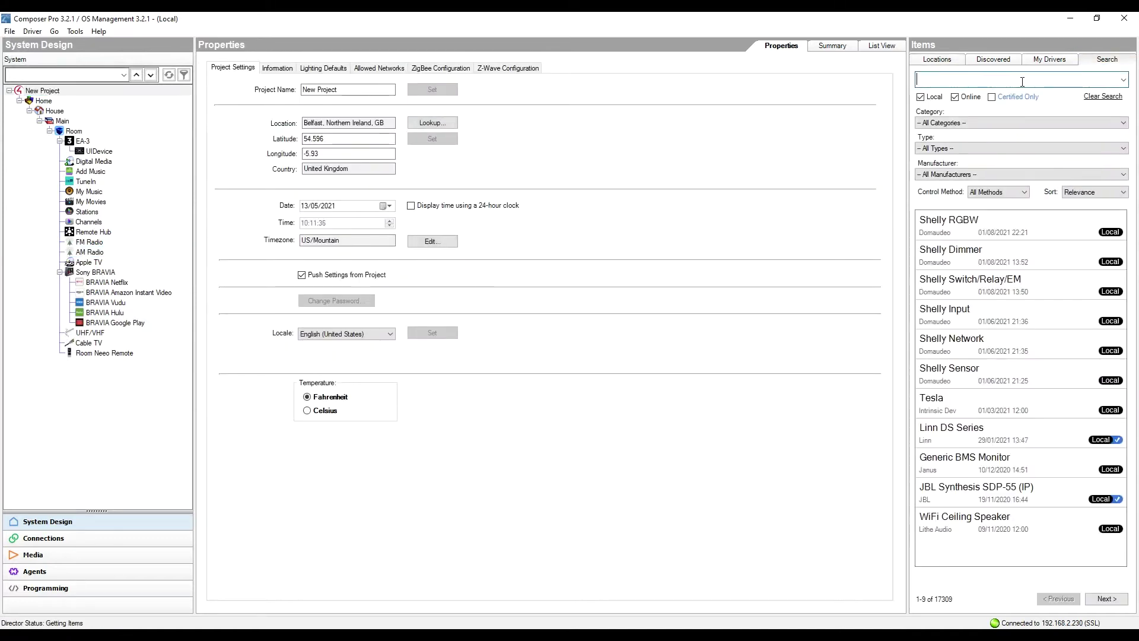
text(kef ls50)
key(Return)
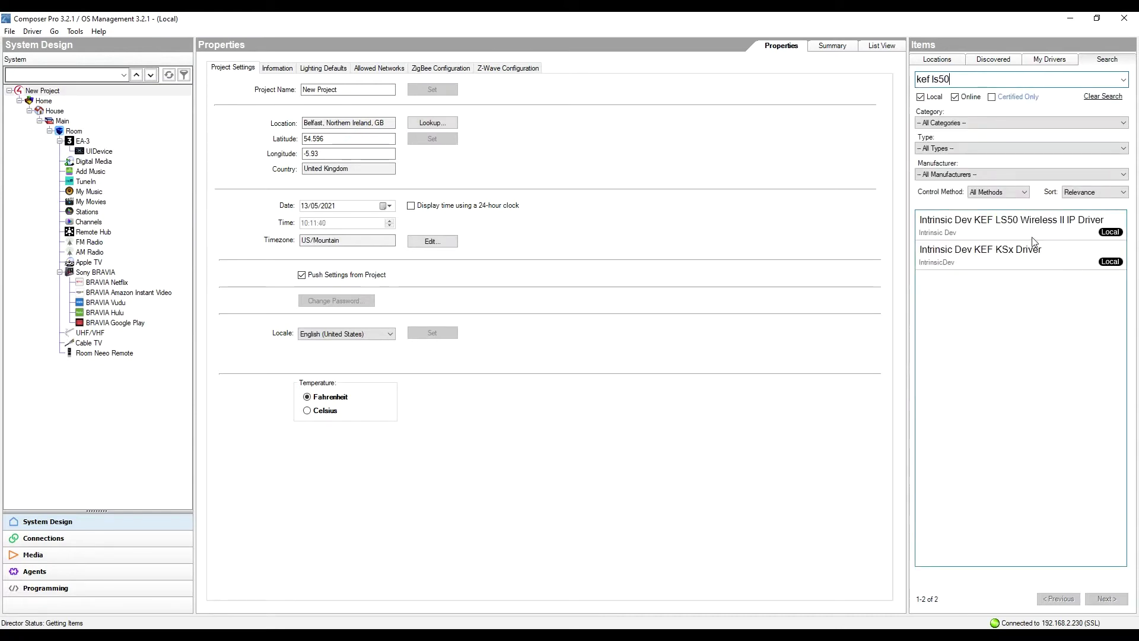
click(1016, 229)
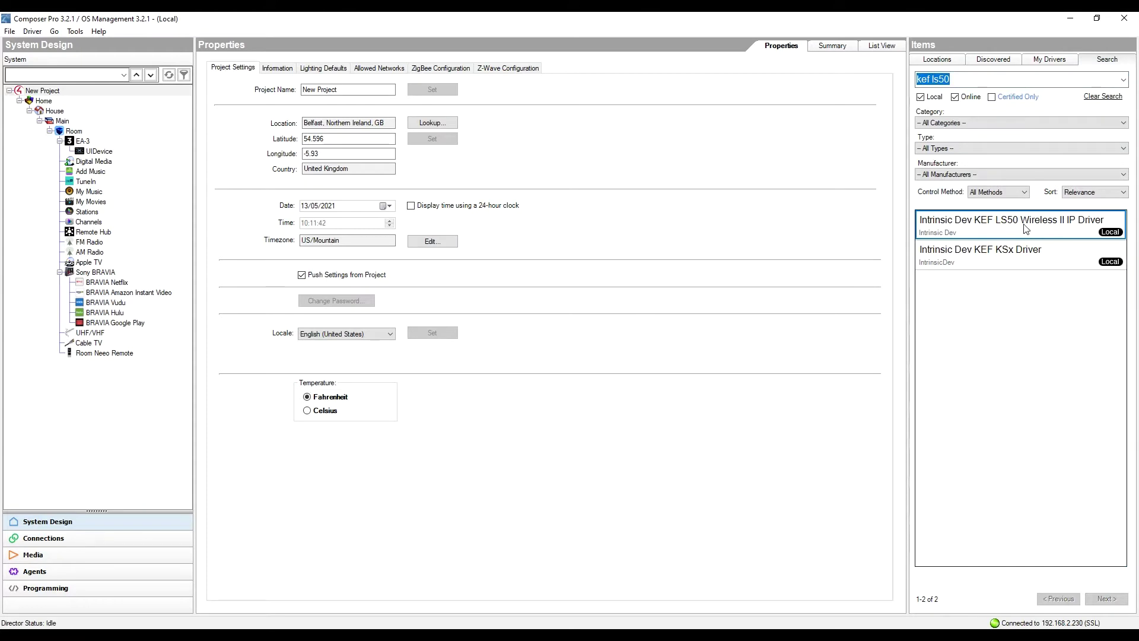
mouse_move(1070, 226)
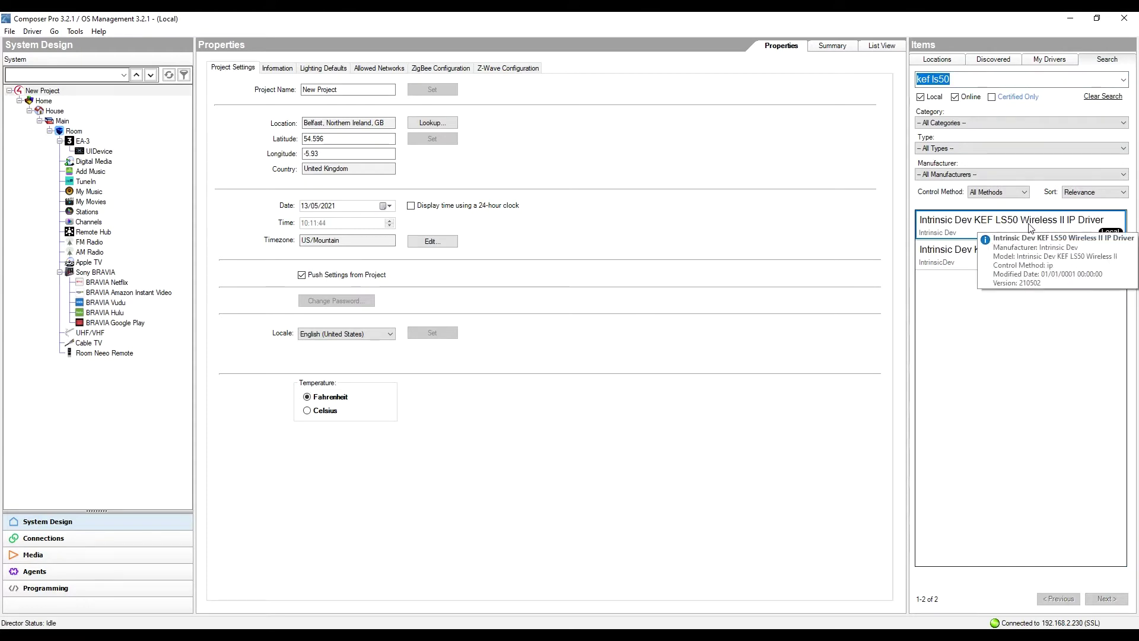
double_click(1030, 228)
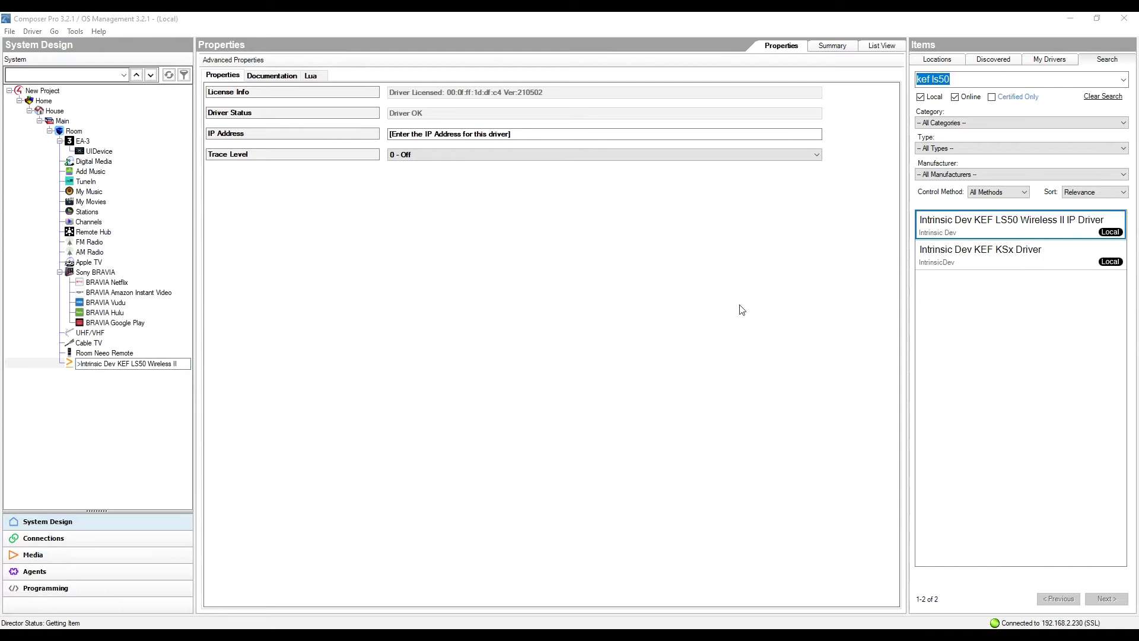
- Set the KEF LS50 Wireless II driver's IP Address to 192.168.3.104
click(491, 133)
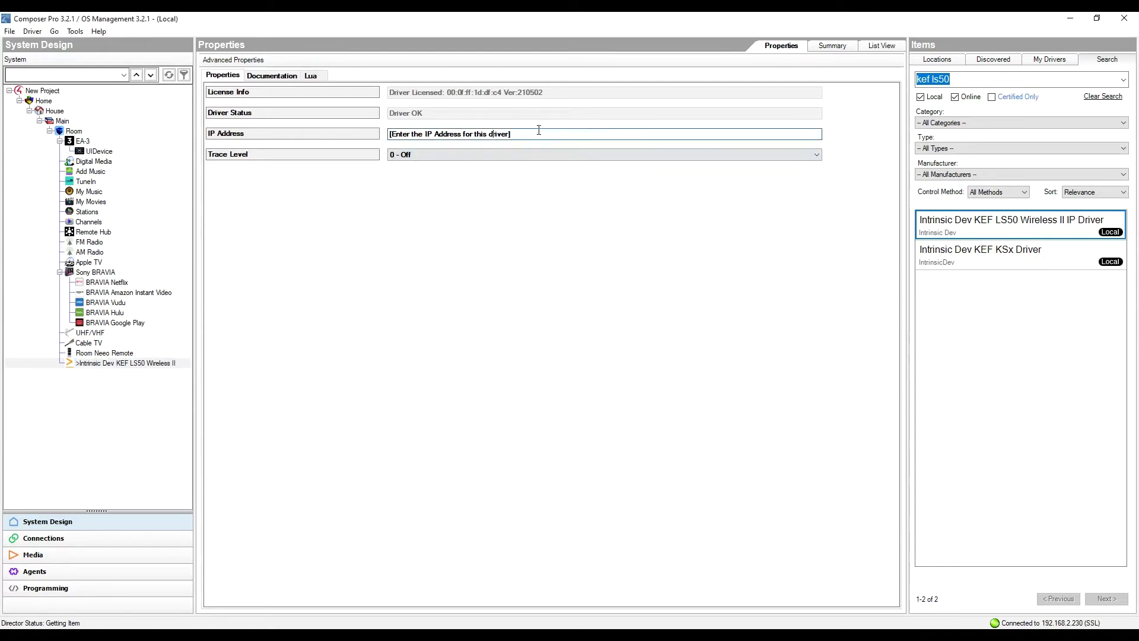
triple_click(541, 131)
text(192.168.3.104)
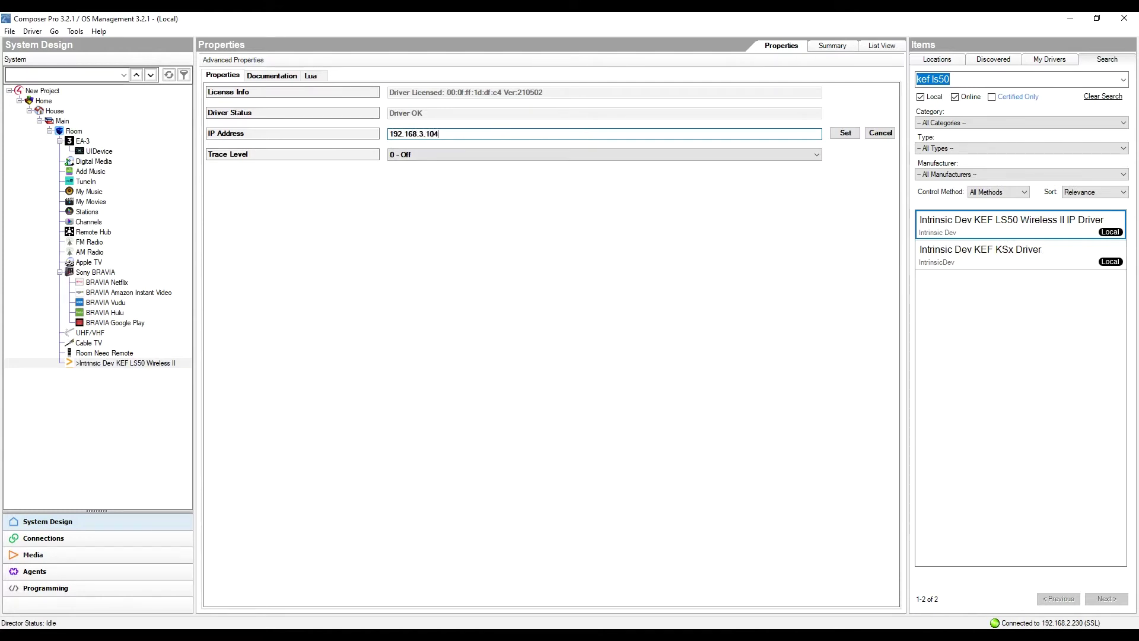
click(846, 135)
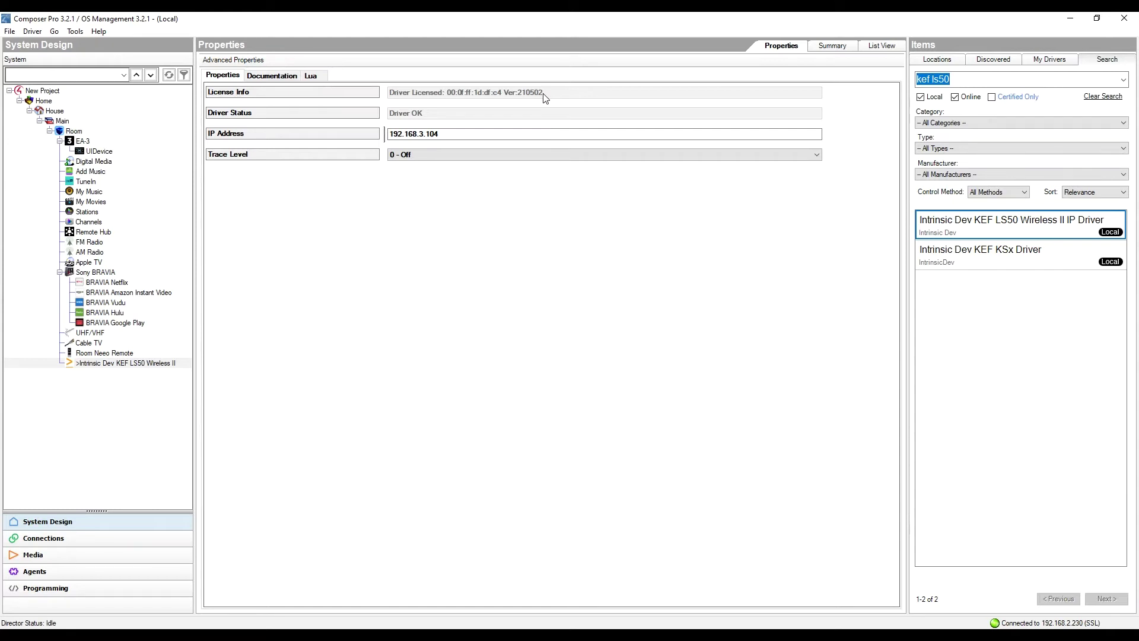
- In Connections, link the KEF's Room 1 AUDIO_SELECTION output to Audio End-Point 1
click(105, 545)
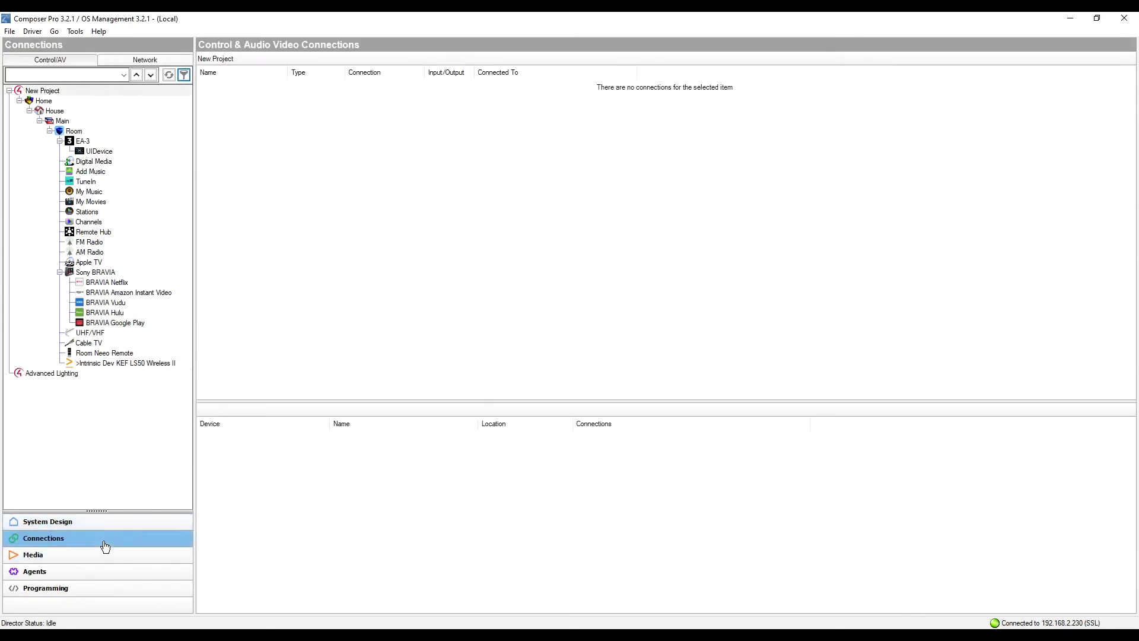
click(89, 363)
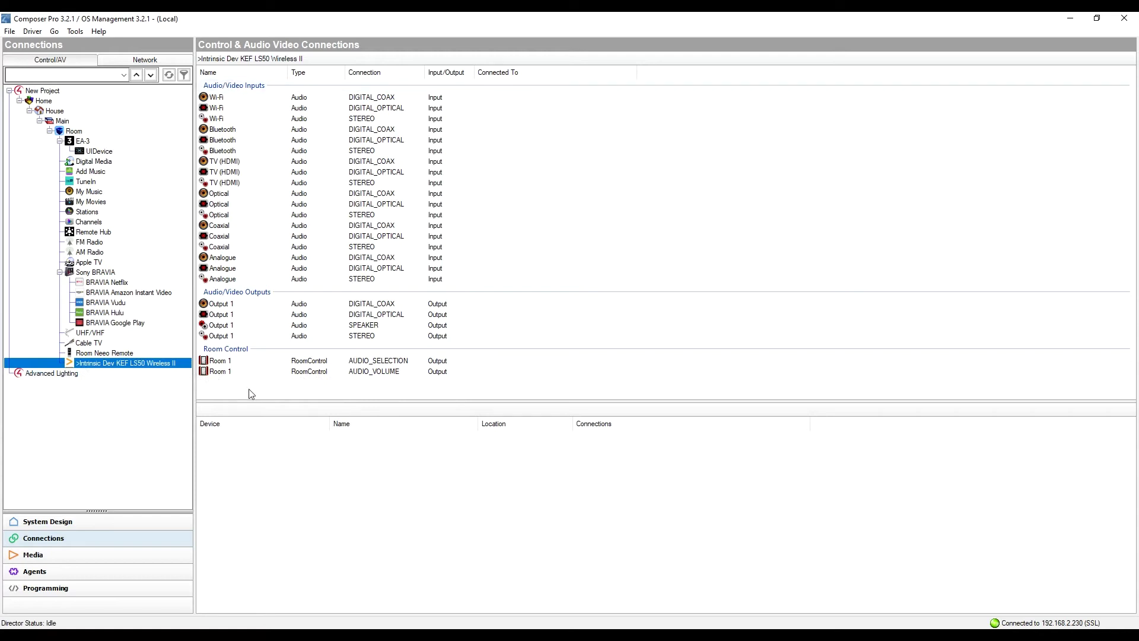
drag(333, 365, 385, 442)
drag(415, 363, 378, 445)
- Connect AUDIO_SELECTION to Video's Audio End-Point 1 and AUDIO_VOLUME to Video Volume 1
click(380, 372)
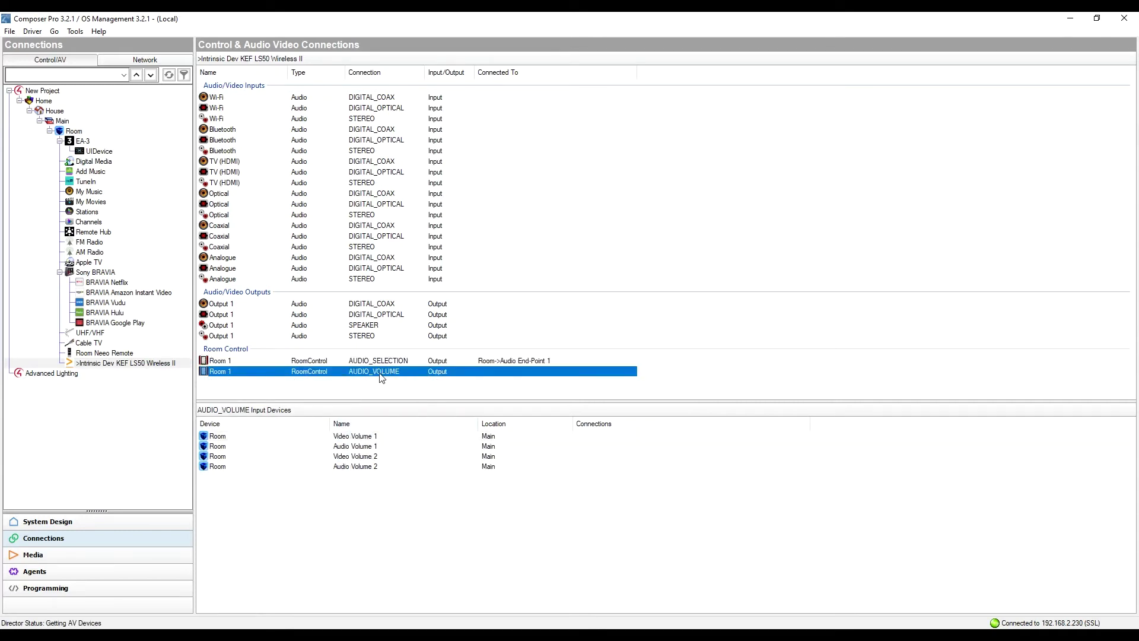
click(386, 364)
click(384, 372)
drag(383, 363, 405, 447)
drag(379, 374, 376, 446)
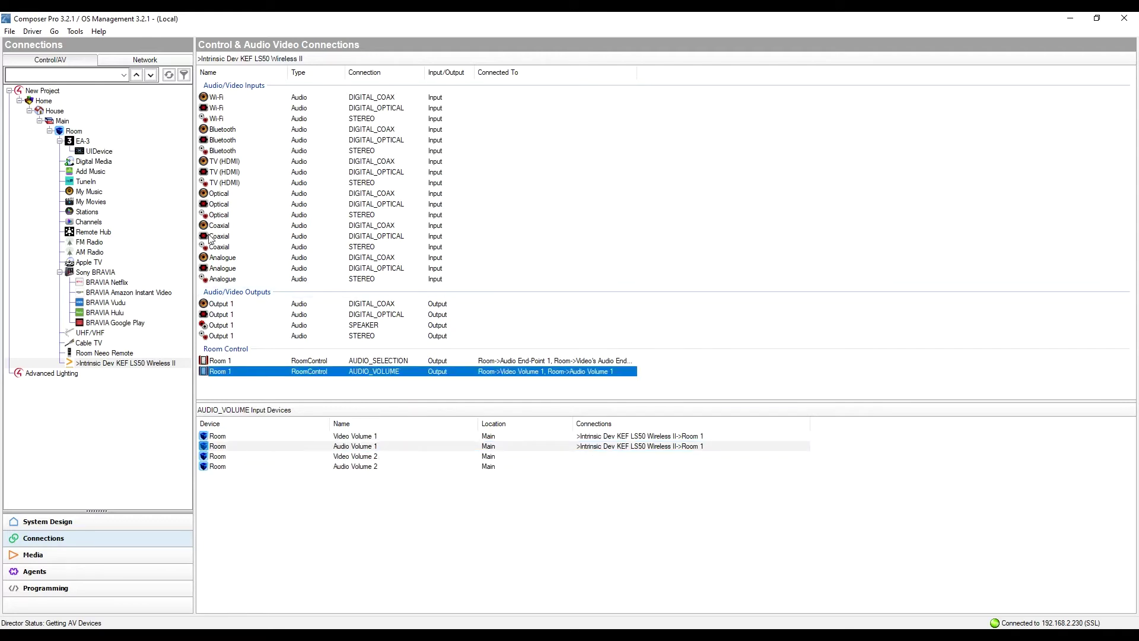
- Connect the Apple TV output to the KEF's Optical DIGITAL_OPTICAL input
click(348, 237)
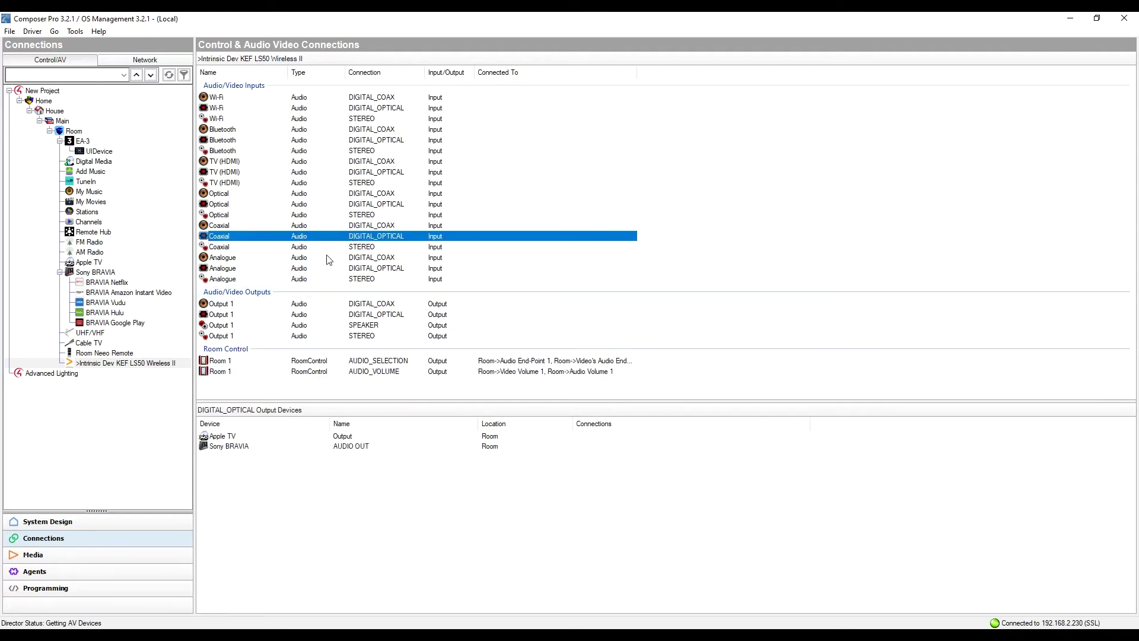
click(299, 205)
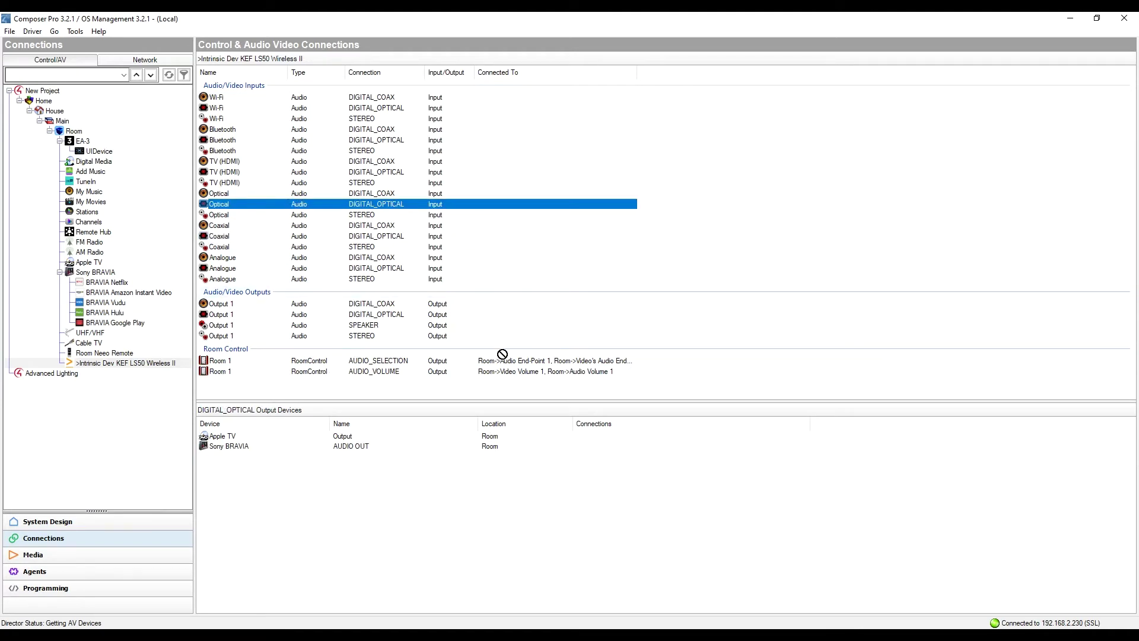
drag(378, 437, 381, 440)
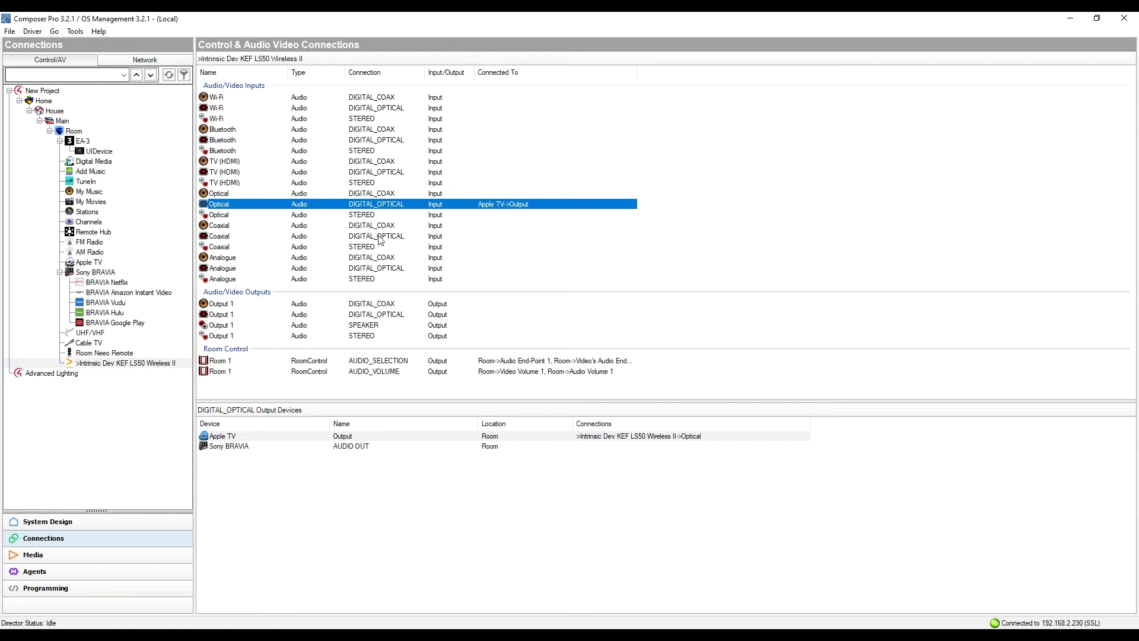
- Check the Optical input's coaxial and stereo variants, then display Sony BRAVIA's connections
click(215, 194)
click(217, 205)
click(219, 215)
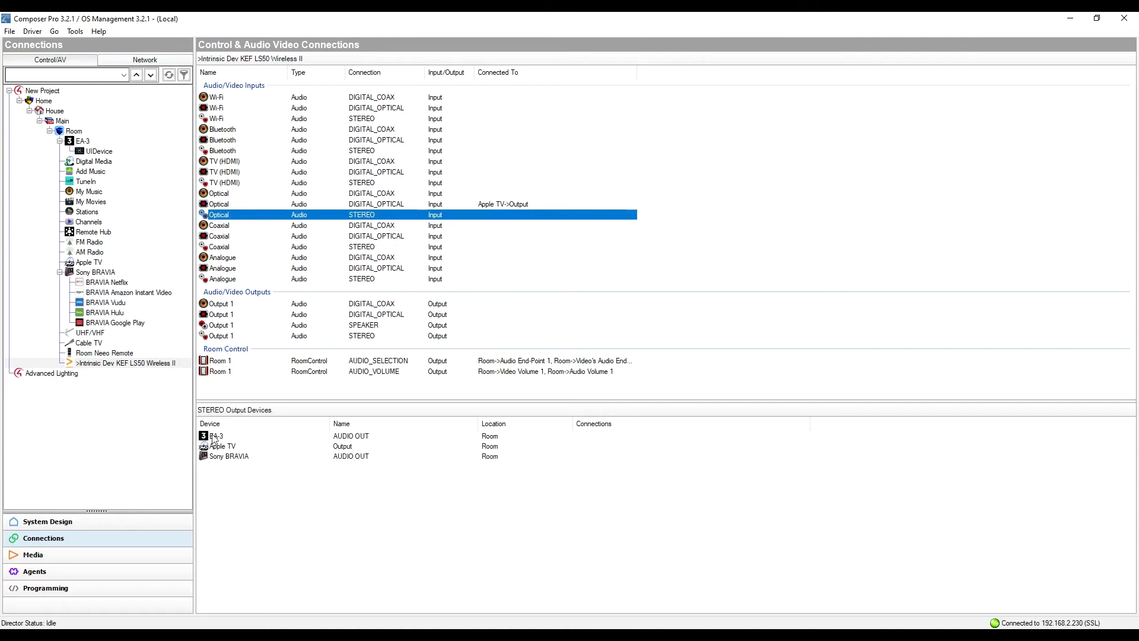
click(95, 271)
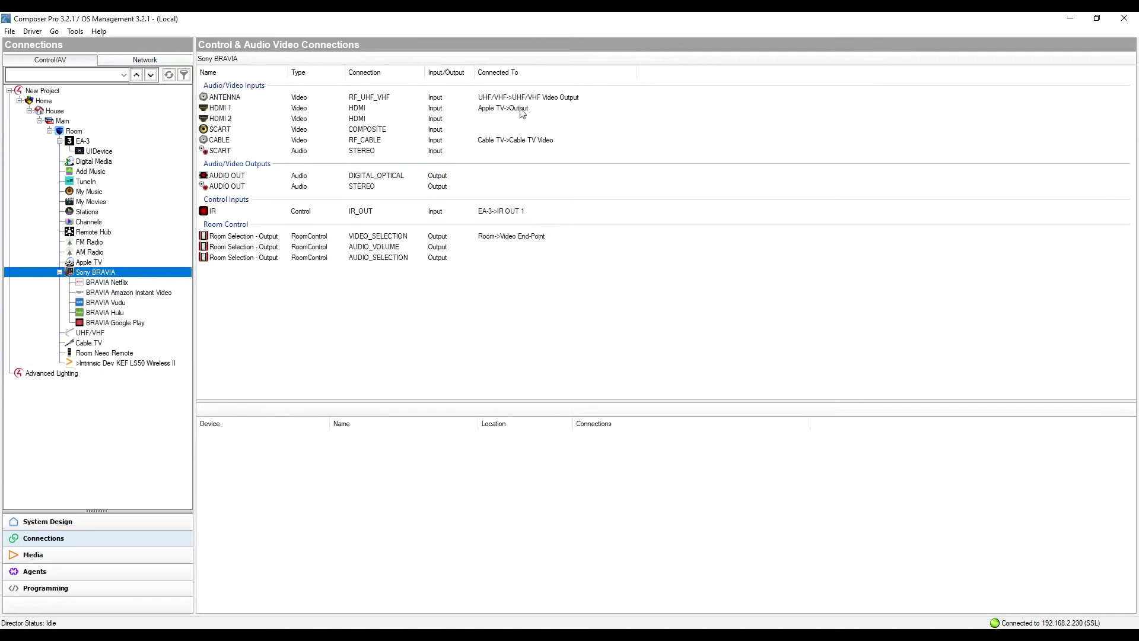
- Show the KEF speaker's connections again and refresh the project data
click(109, 362)
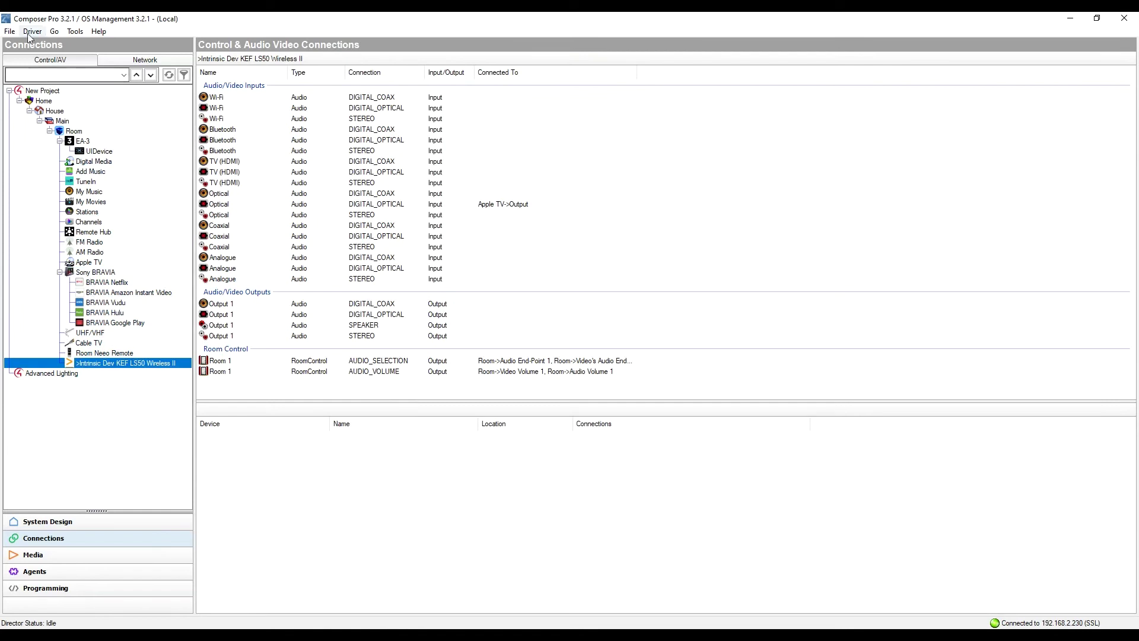
click(9, 30)
click(69, 169)
- Connect Sony BRAVIA's AUDIO OUT to the KEF's TV (HDMI) DIGITAL_OPTICAL input
click(242, 163)
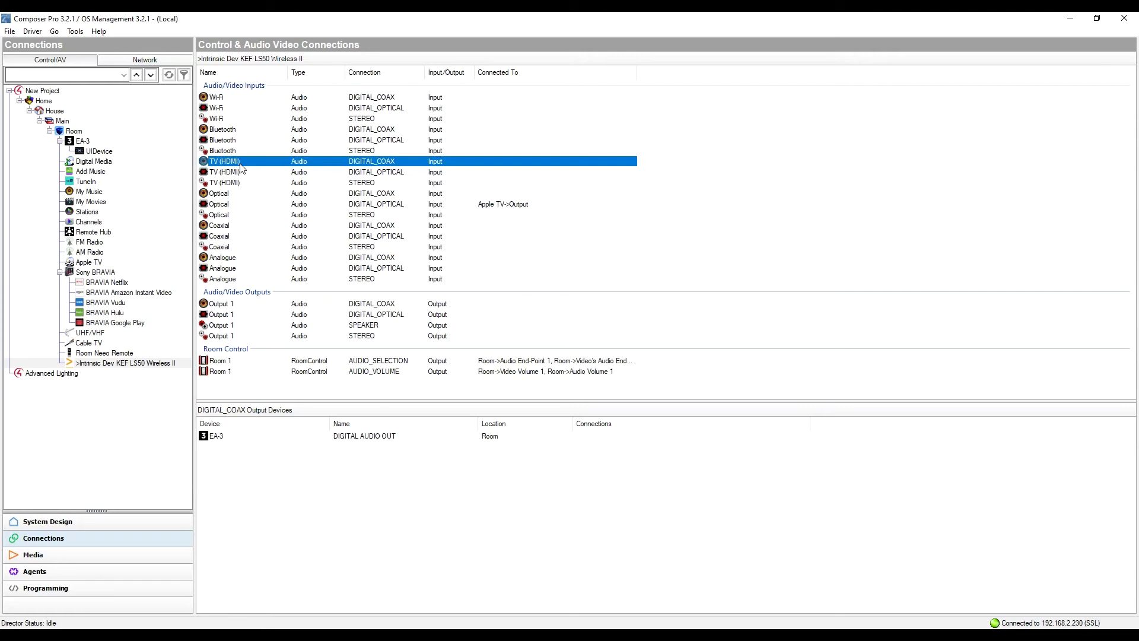
click(306, 172)
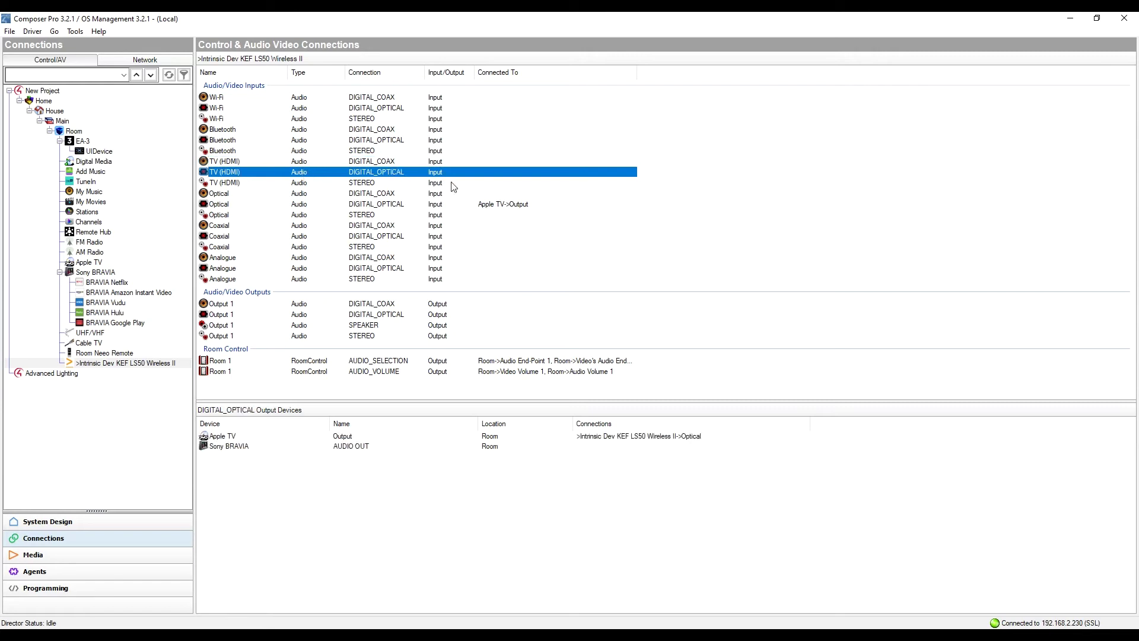
drag(378, 174, 514, 454)
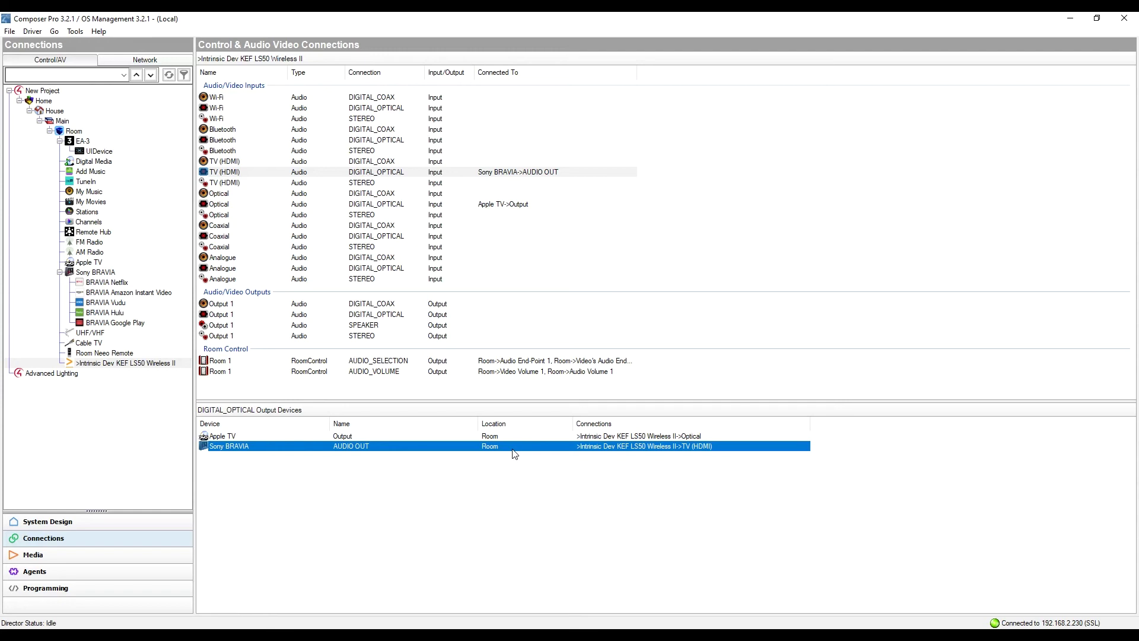
click(487, 172)
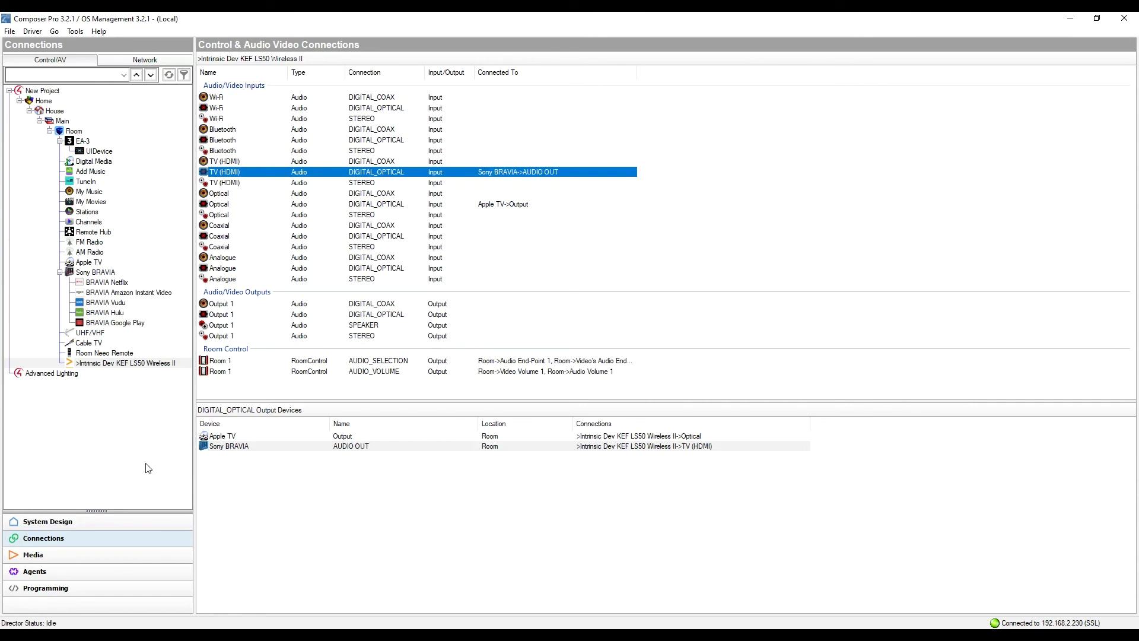
- In Programming, select the KEF LS50 Wireless II under Device Actions
click(52, 589)
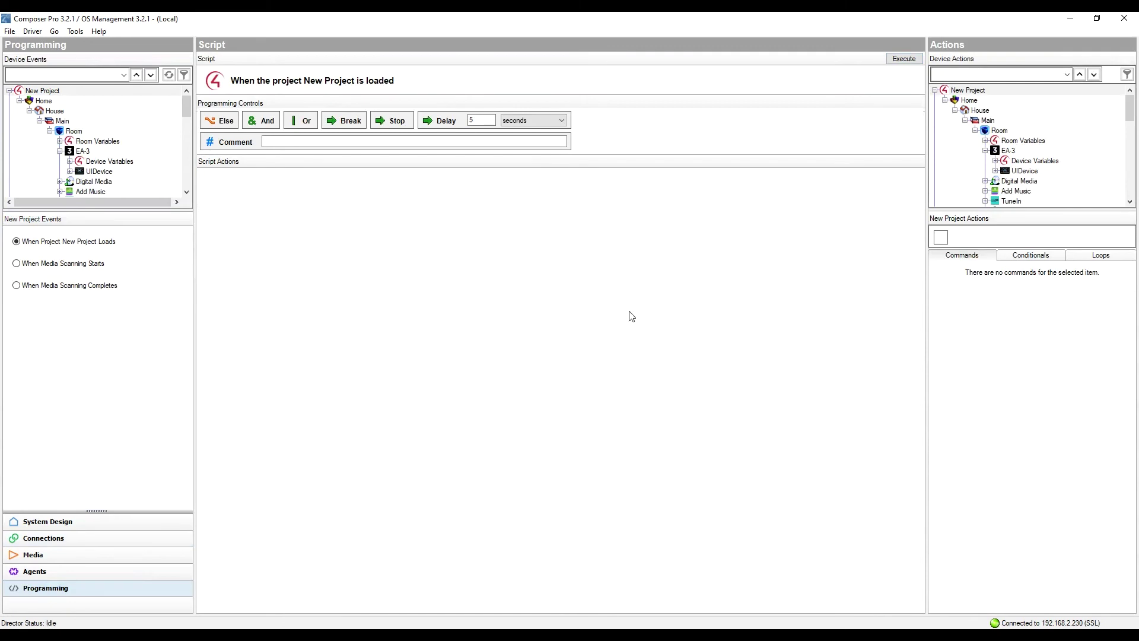
drag(1130, 114, 1131, 164)
click(1039, 161)
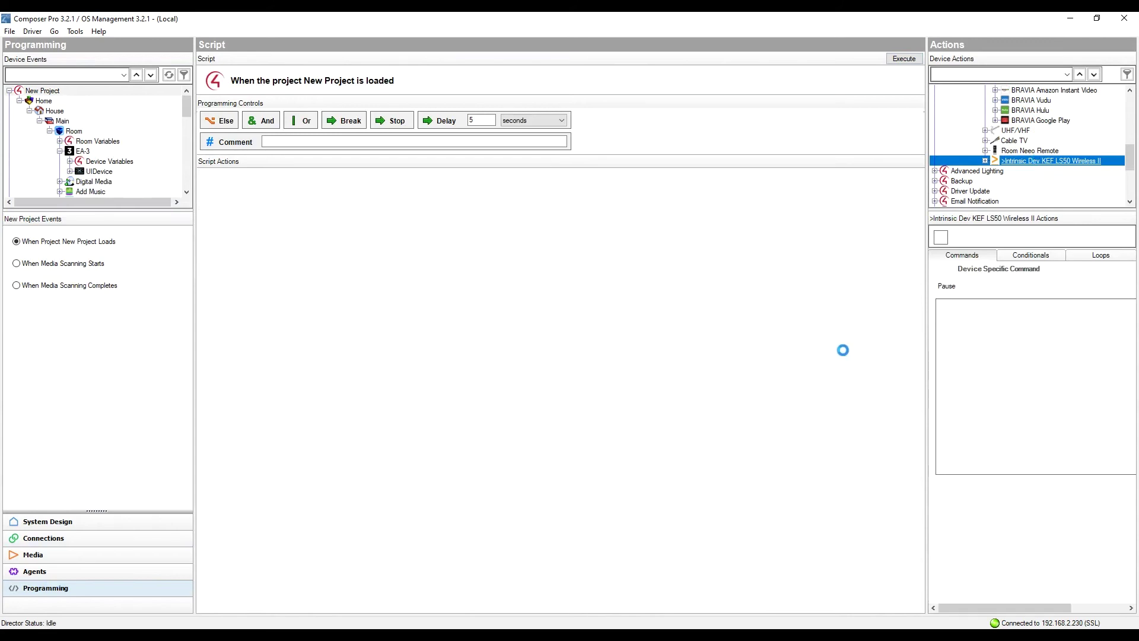
scroll(1082, 406, down, 5)
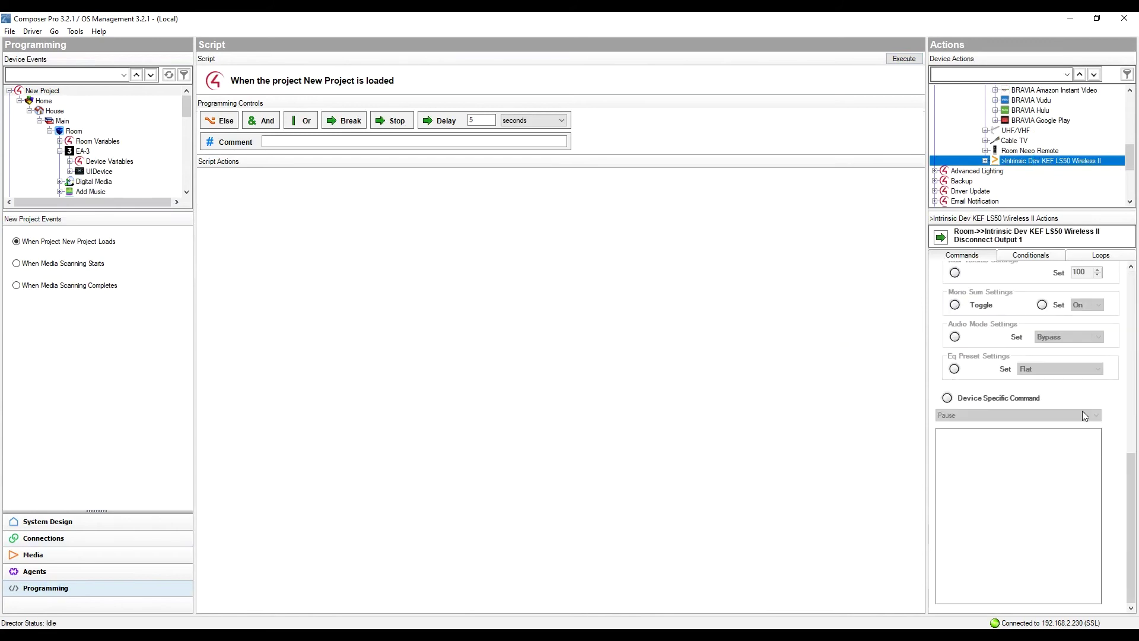
- Review the KEF's device-specific commands (Pause, Stop, Next, Previous), then return to System Design
click(947, 397)
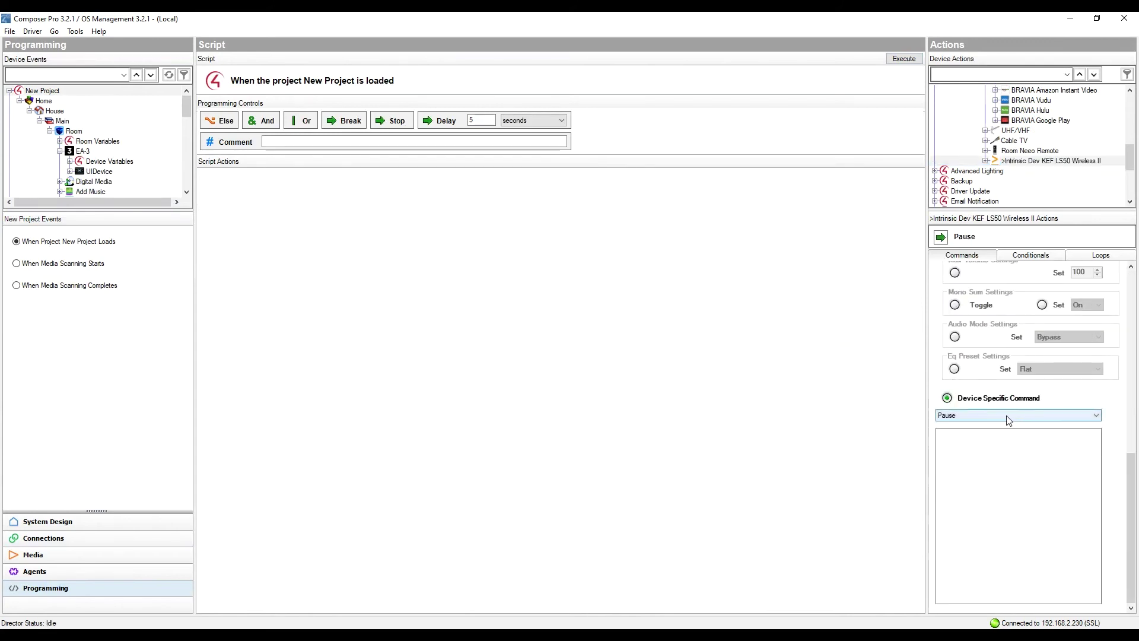
click(1007, 415)
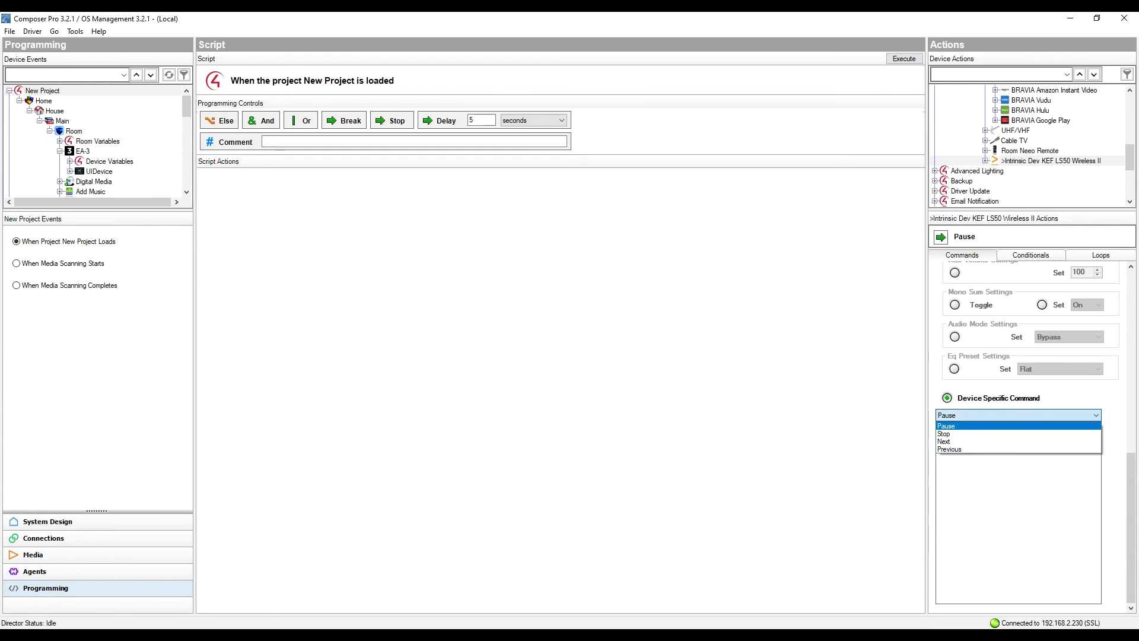
click(944, 415)
click(983, 417)
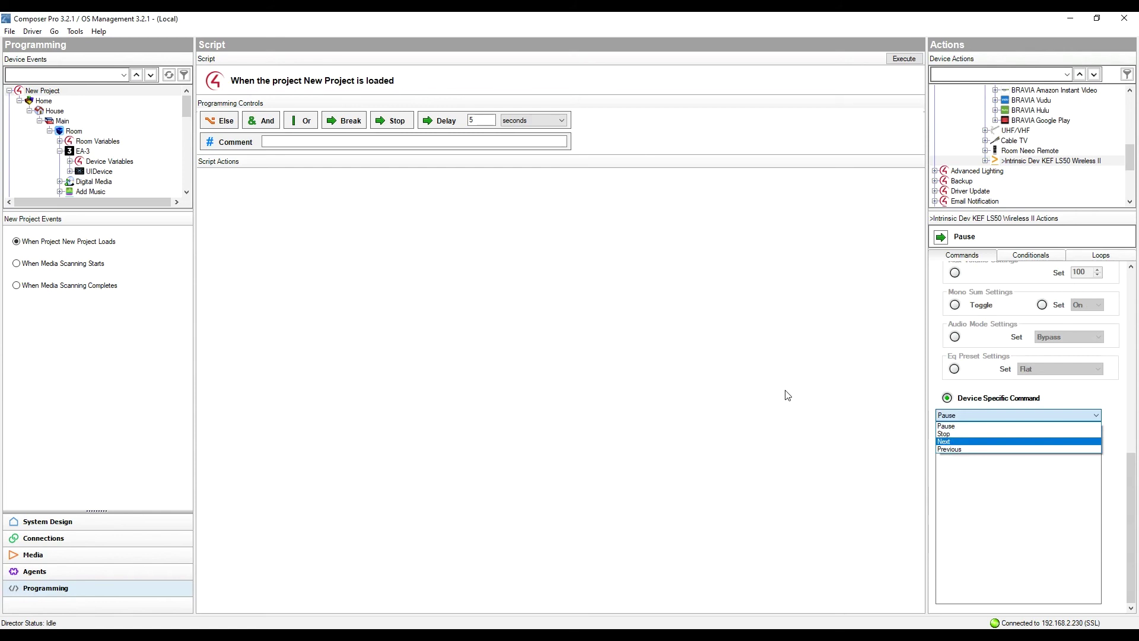
click(629, 307)
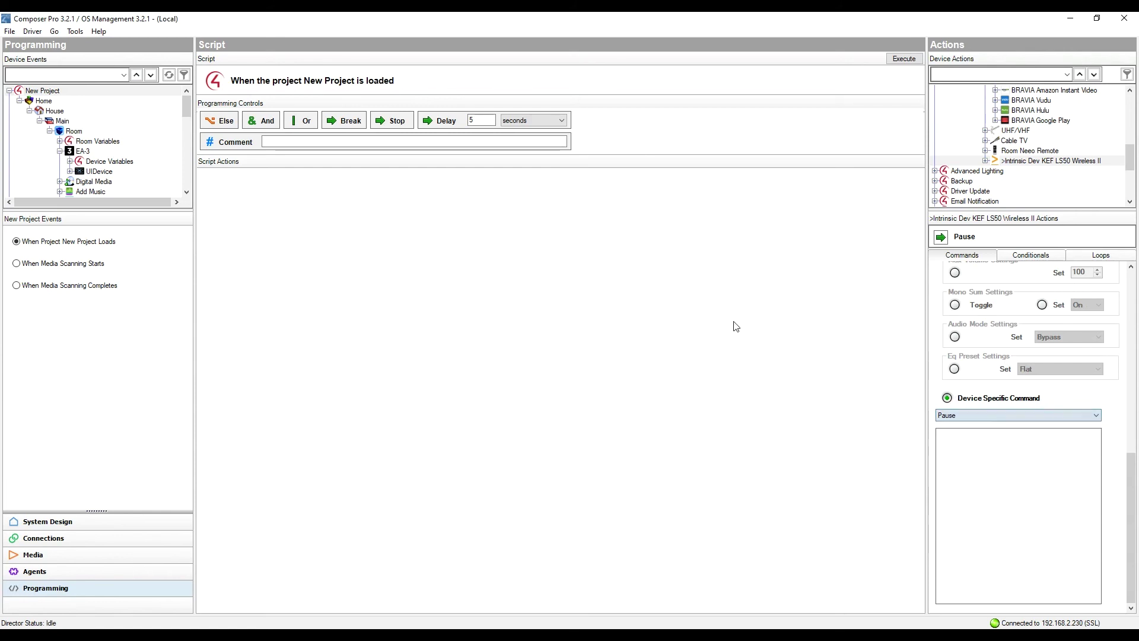
click(130, 522)
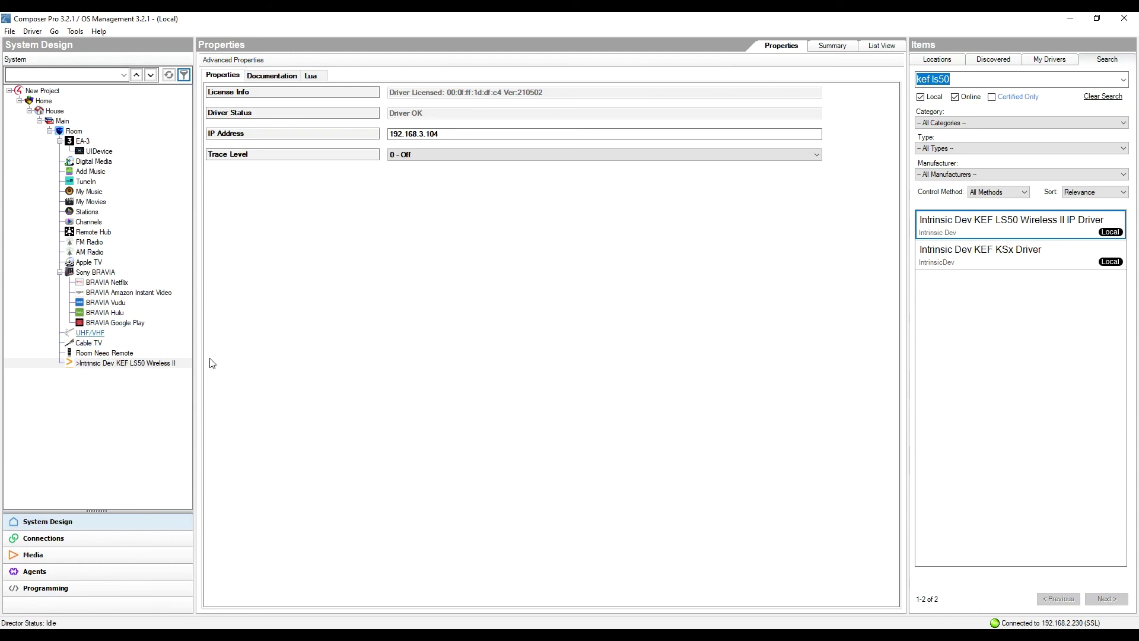
mouse_move(67, 278)
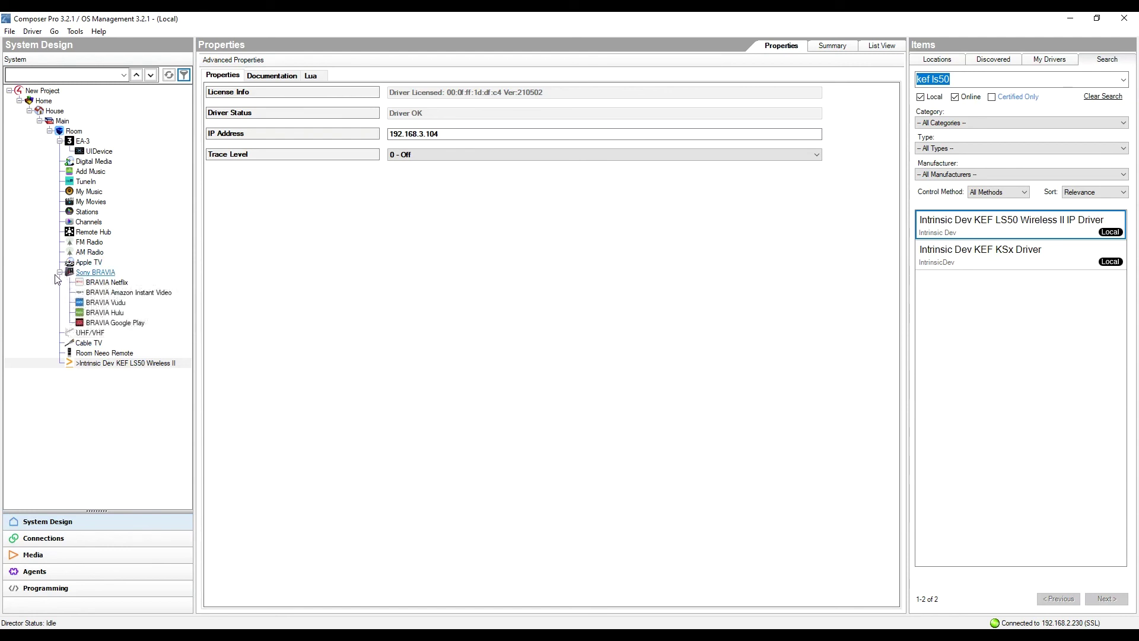